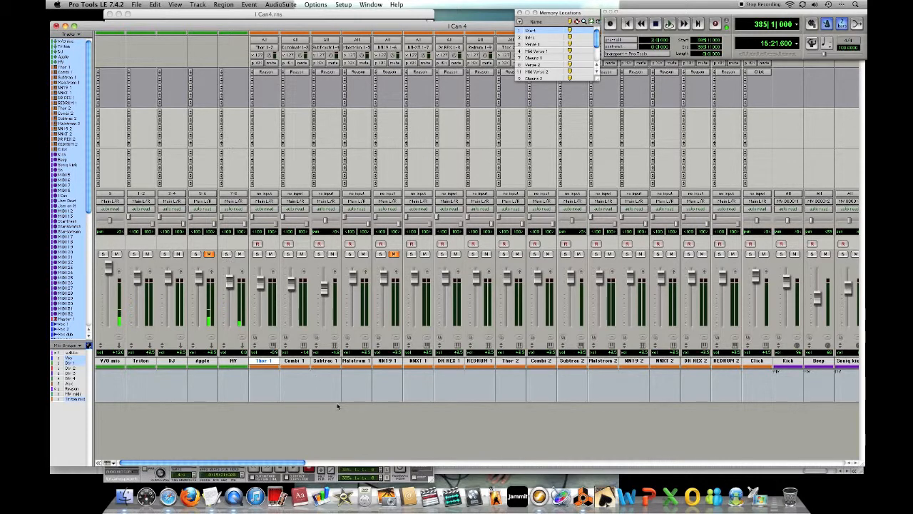
Select the Thor 1 track, switch to Reason, and audition Thor 1 patches including Paranormal Static and Porpoise Dreams
{"action": "left_click", "coordinate": [330, 361]}
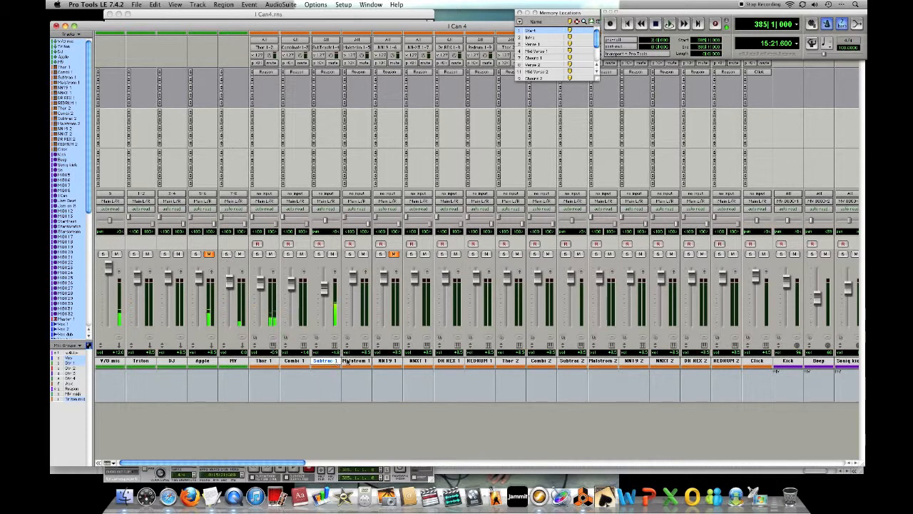
{"action": "left_click", "coordinate": [265, 362]}
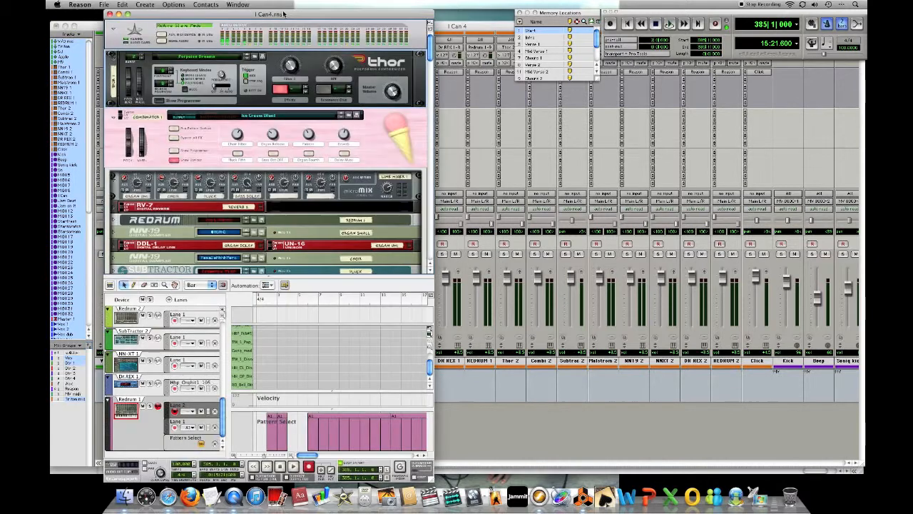
{"action": "left_click", "coordinate": [285, 15]}
{"action": "left_click", "coordinate": [223, 55]}
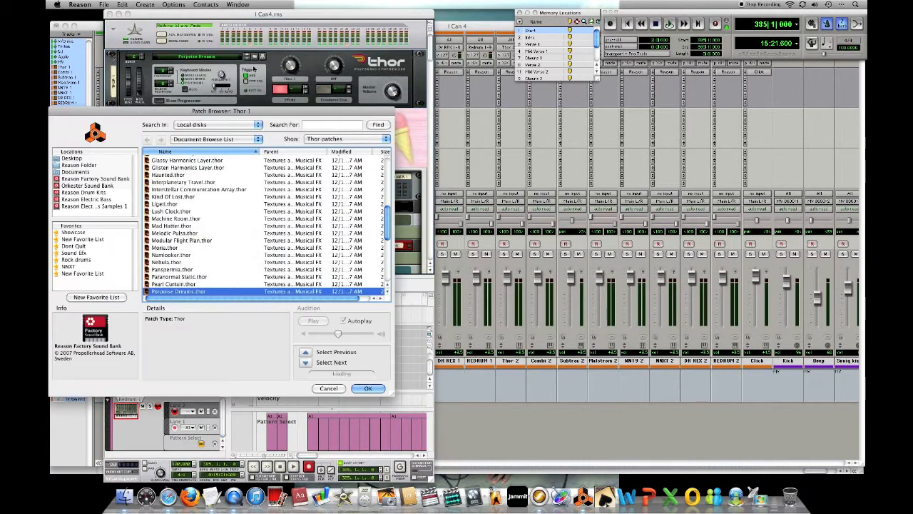
{"action": "left_click", "coordinate": [171, 284]}
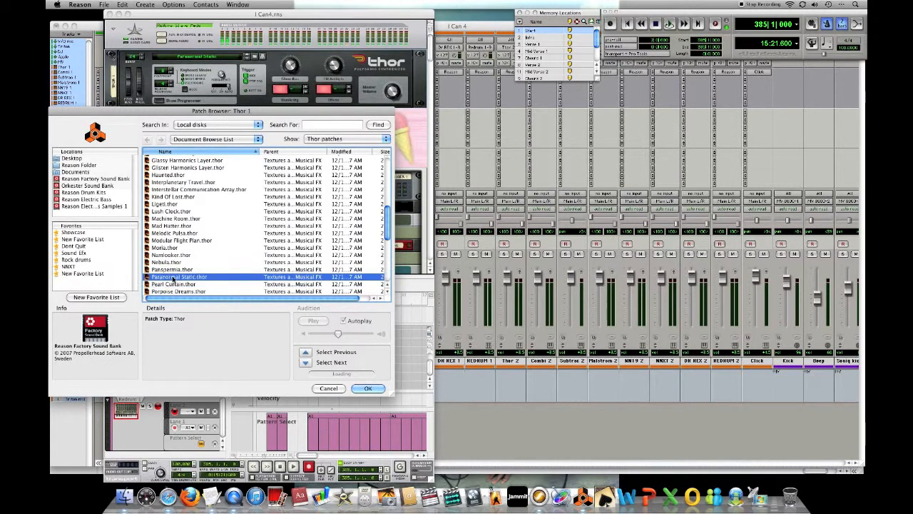
{"action": "left_click", "coordinate": [172, 292]}
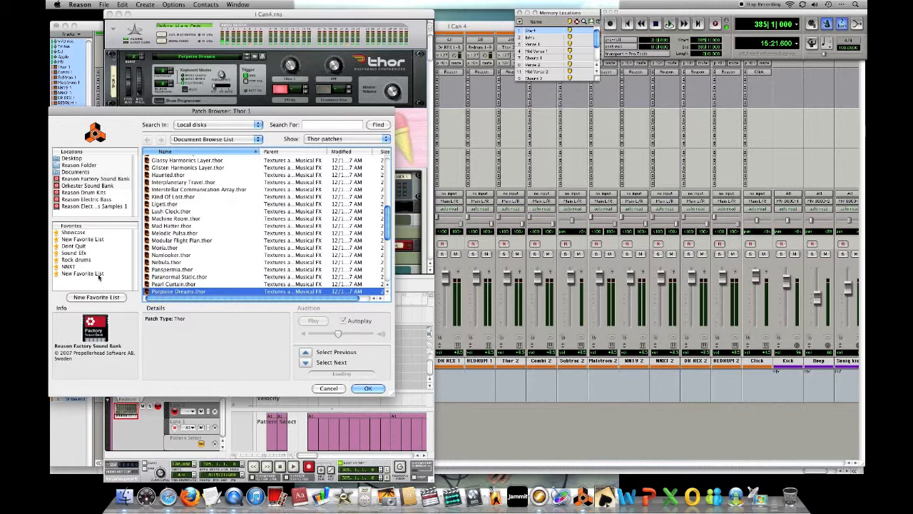
{"action": "left_click", "coordinate": [161, 256]}
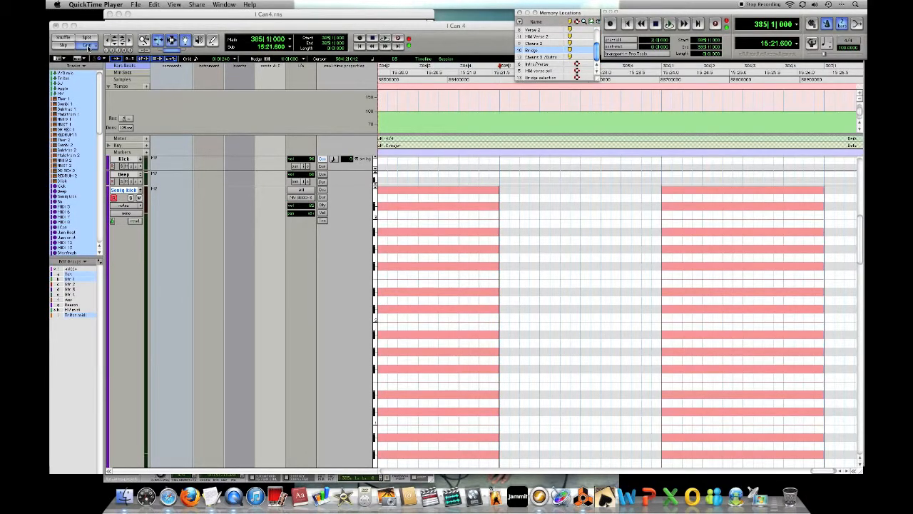
Check the grid value options, and record a kick pattern on the Soniq kick track starting at bar 385
{"action": "left_click", "coordinate": [238, 61]}
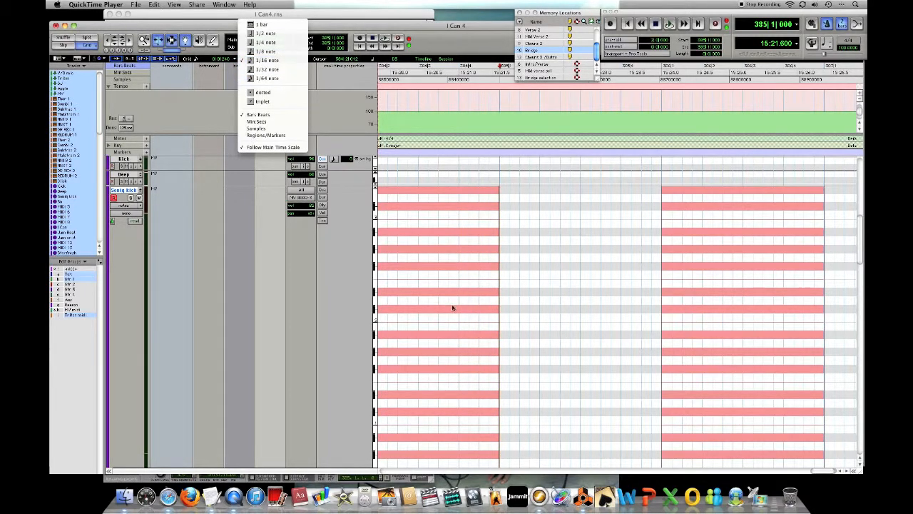
{"action": "left_click", "coordinate": [510, 305]}
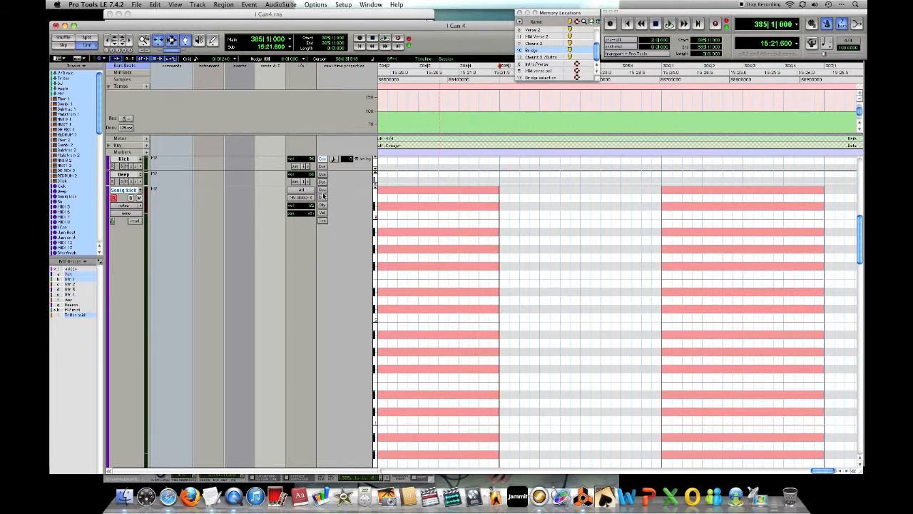
{"action": "key", "text": "super+space"}
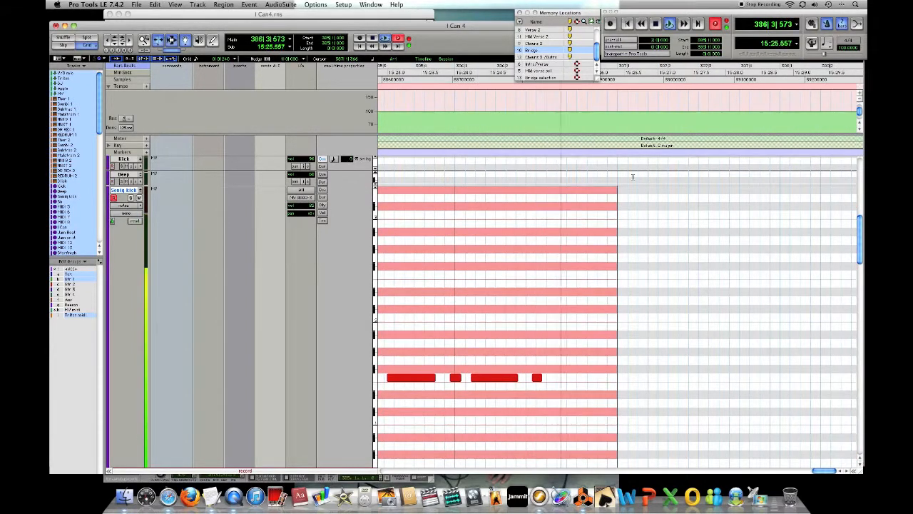
{"action": "key", "text": "space"}
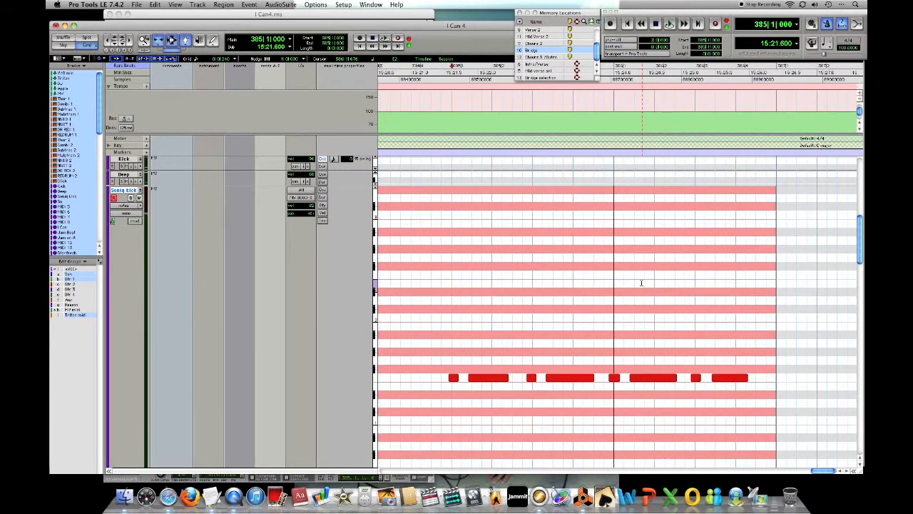
Move the first five recorded Soniq kick notes individually to tighten their timing, and play the pattern from bar 385
{"action": "left_click", "coordinate": [455, 378]}
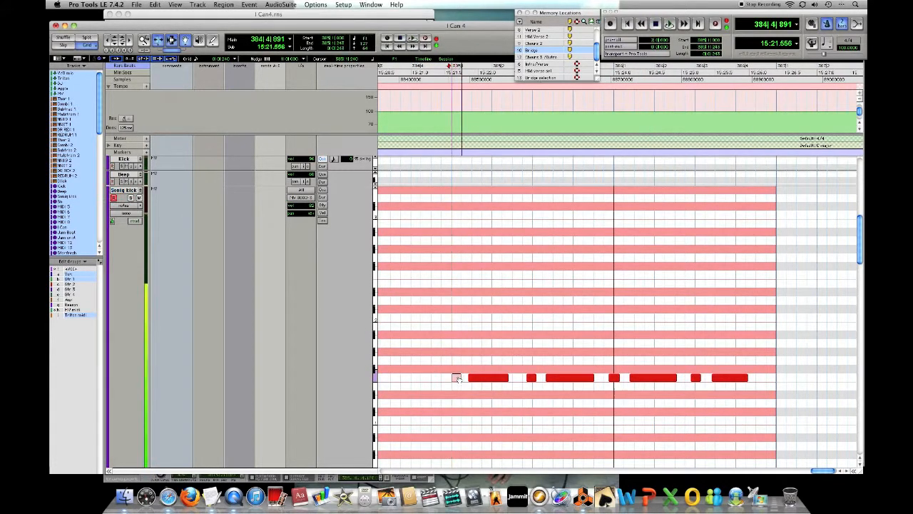
{"action": "left_click", "coordinate": [490, 378]}
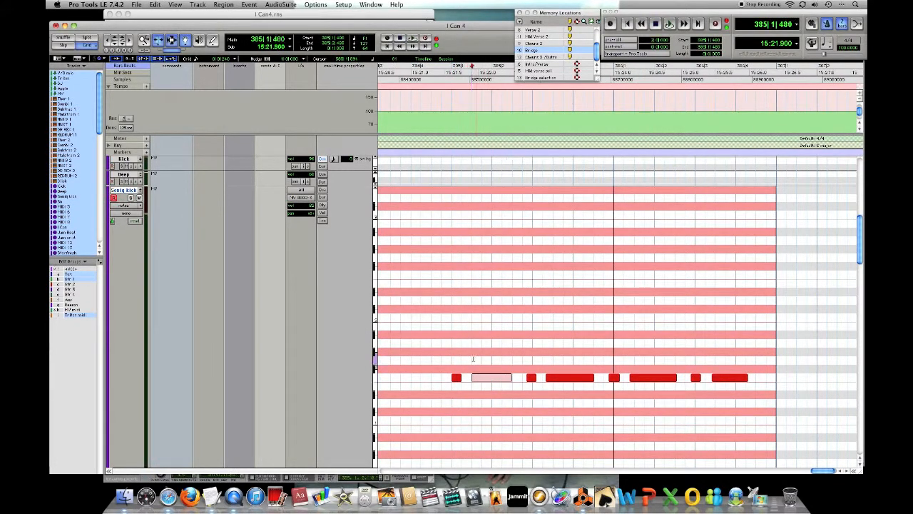
{"action": "left_click", "coordinate": [536, 378]}
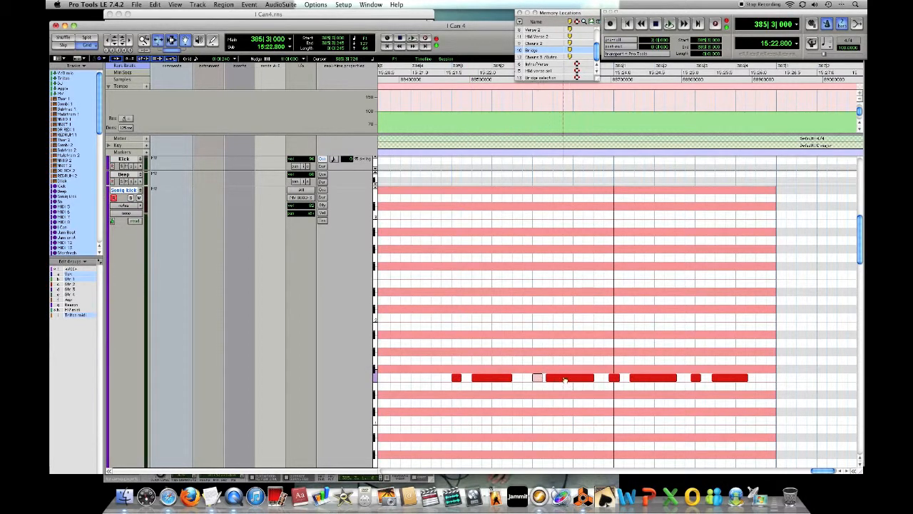
{"action": "left_click", "coordinate": [565, 378]}
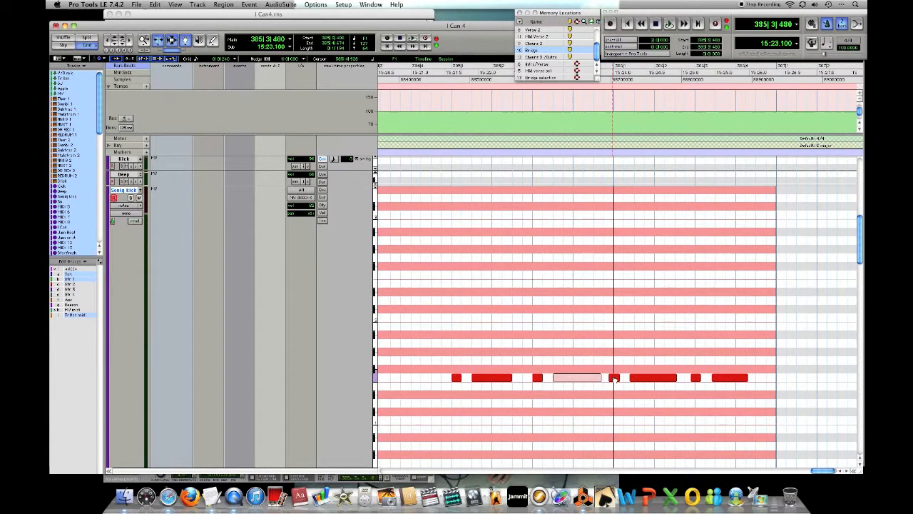
{"action": "left_click_drag", "start_coordinate": [614, 379], "coordinate": [618, 379]}
{"action": "left_click", "coordinate": [453, 331]}
{"action": "key", "text": "space"}
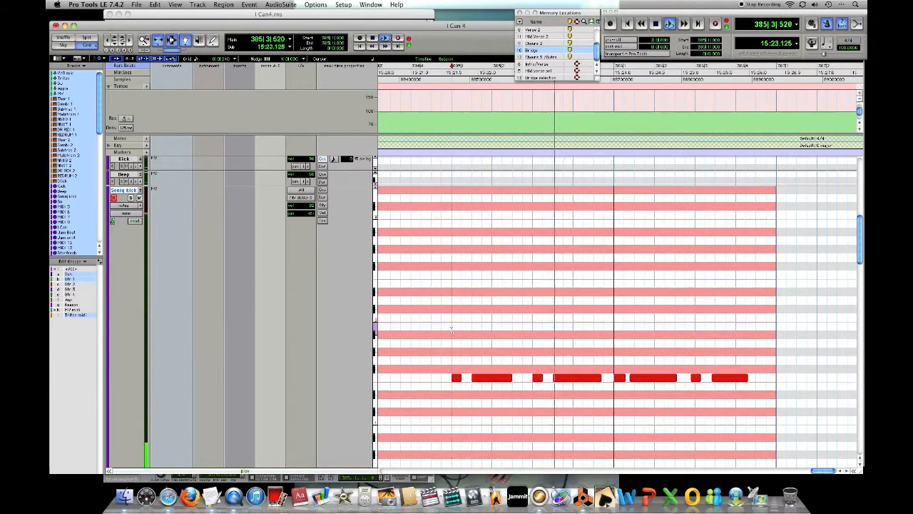
{"action": "key", "text": "space"}
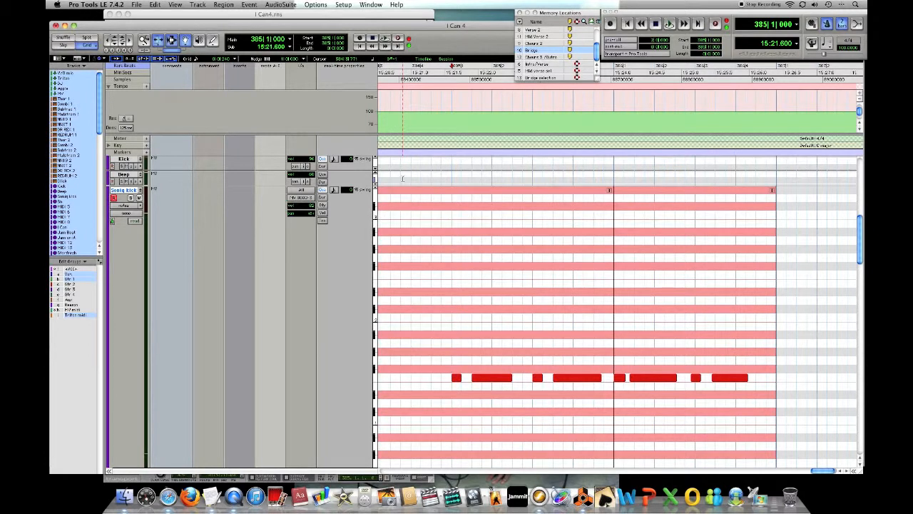
Switch the track selection between Beep and Soniq kick, finishing with Soniq kick selected
{"action": "left_click", "coordinate": [402, 178]}
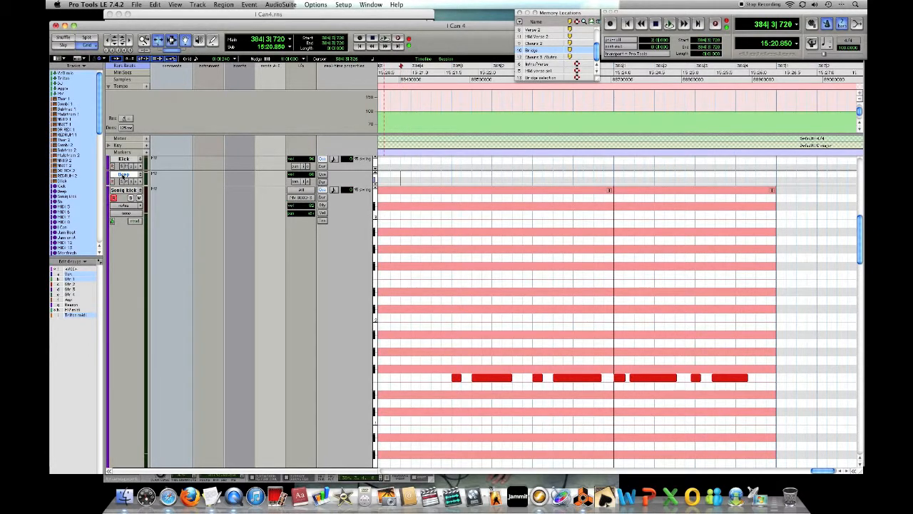
{"action": "left_click", "coordinate": [398, 224]}
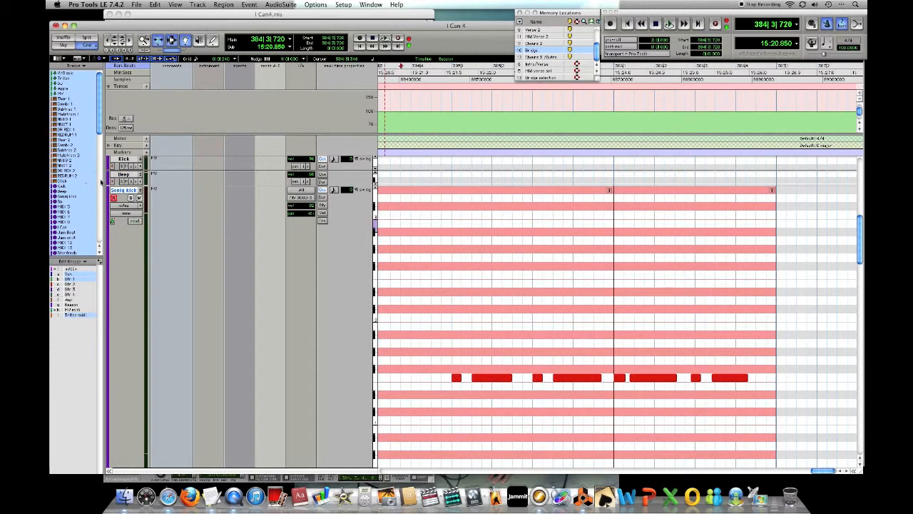
{"action": "left_click", "coordinate": [127, 174]}
{"action": "left_click", "coordinate": [126, 190]}
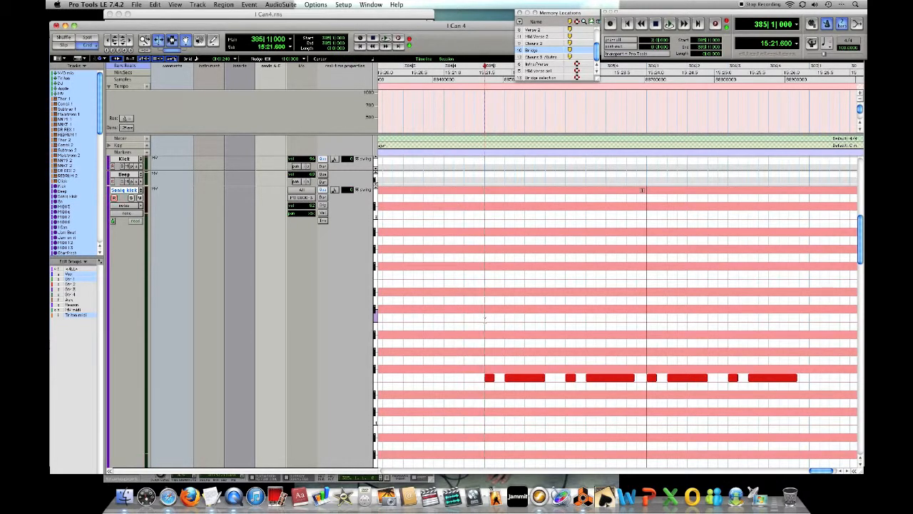
Select one bar of the Soniq kick pattern from bar 385 and repeat it to fill eight bars
{"action": "left_click", "coordinate": [702, 54]}
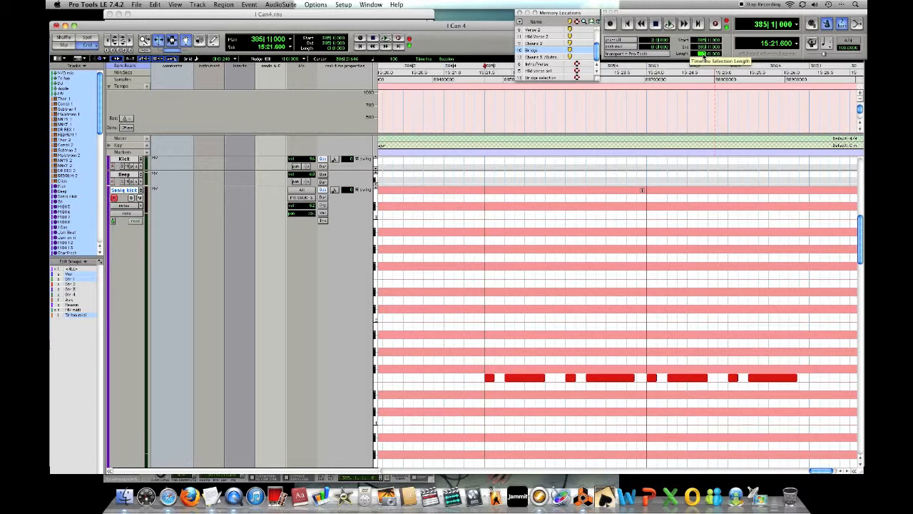
{"action": "key", "text": "Return"}
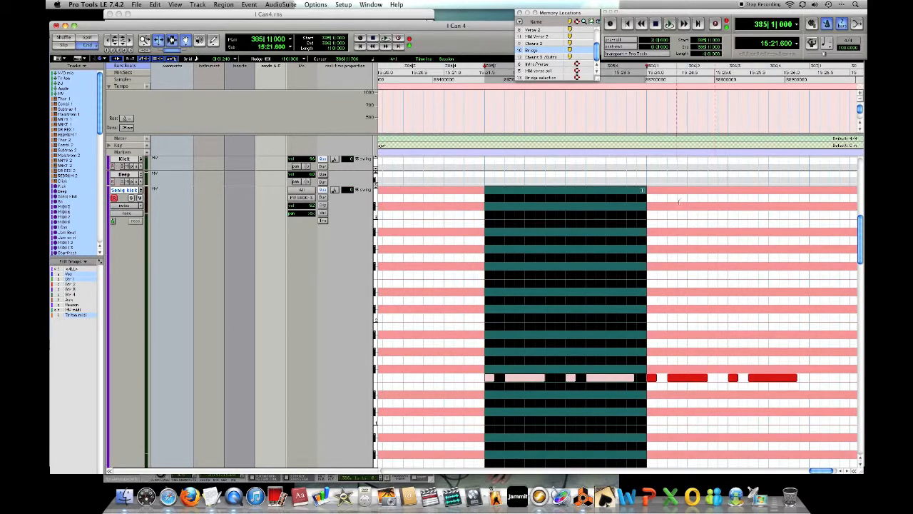
{"action": "scroll", "coordinate": [649, 223], "scroll_direction": "down", "scroll_amount": 1}
{"action": "scroll", "coordinate": [649, 223], "scroll_direction": "down", "scroll_amount": 1}
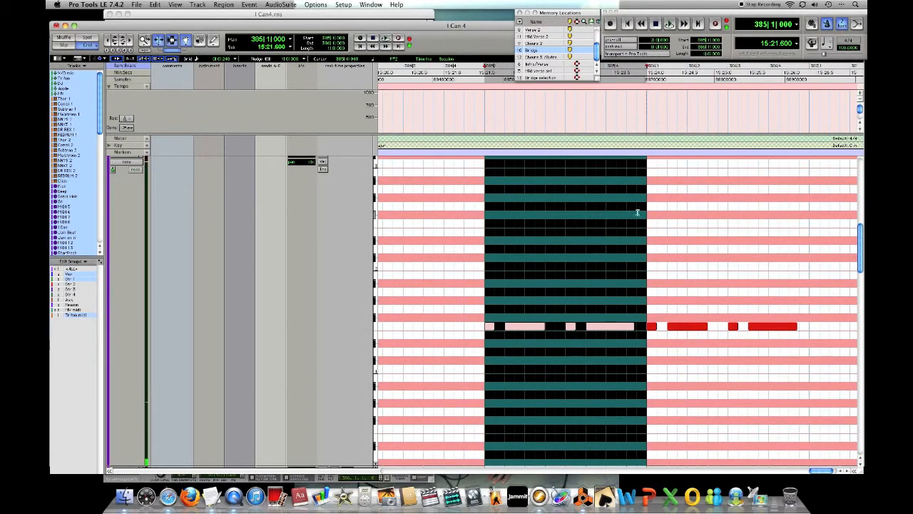
{"action": "left_click", "coordinate": [107, 41]}
{"action": "left_click", "coordinate": [107, 41]}
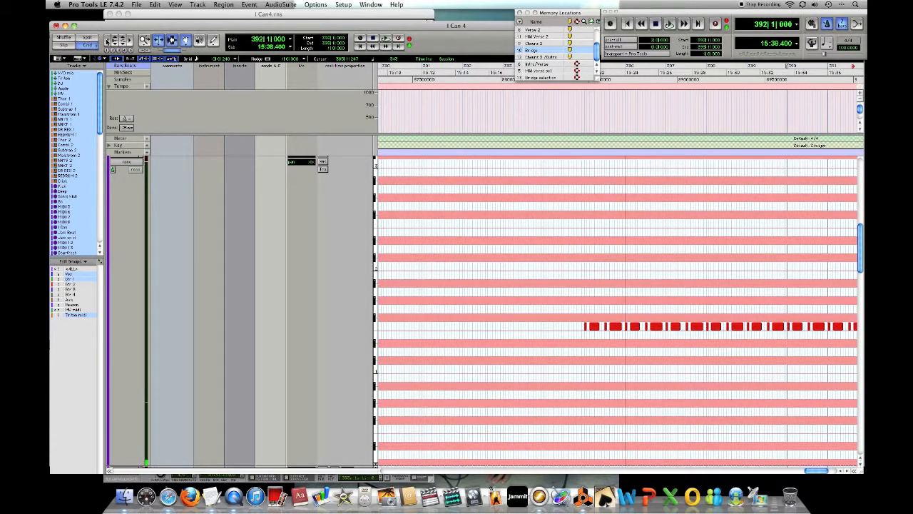
Select the eight bars of kick pattern starting at bar 385 and play them
{"action": "key", "text": "space"}
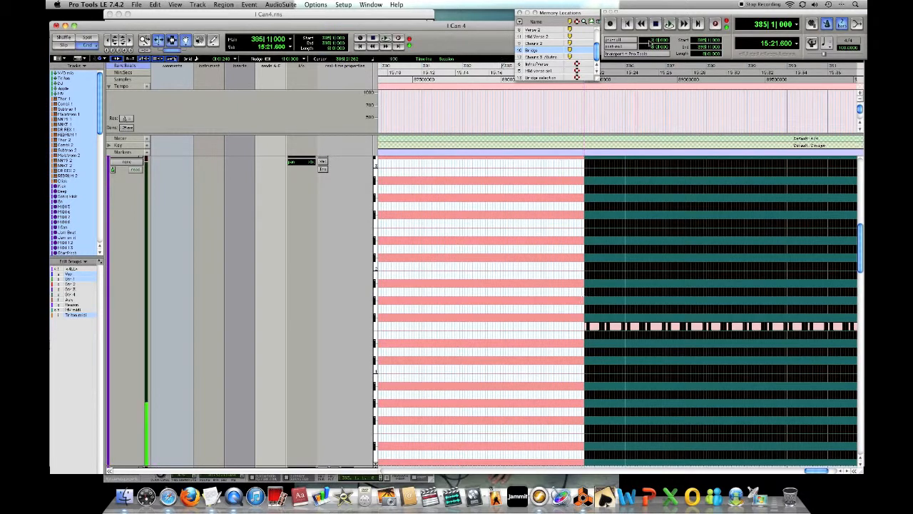
{"action": "scroll", "coordinate": [702, 160], "scroll_direction": "right", "scroll_amount": 3}
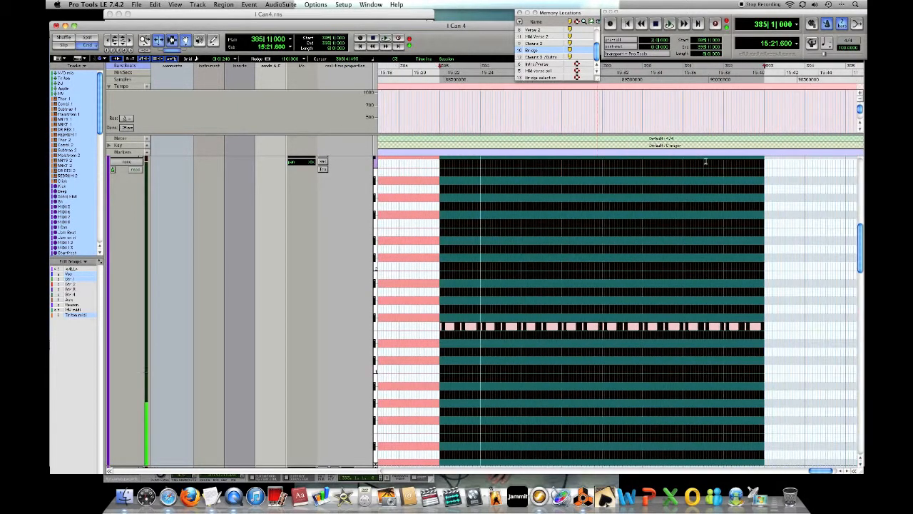
{"action": "key", "text": "space"}
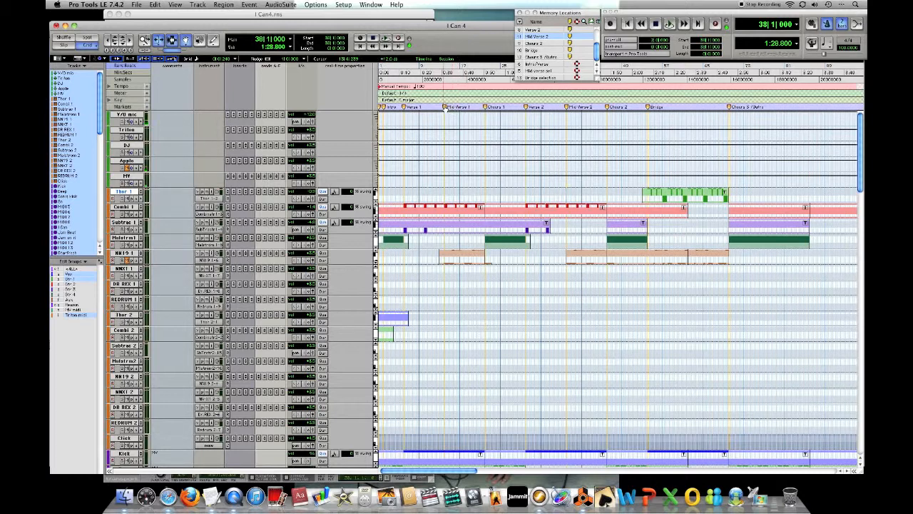
Go to the Mid Verse 1 marker and select the Jam Beat and Jam on it tracks in turn
{"action": "left_click", "coordinate": [445, 108]}
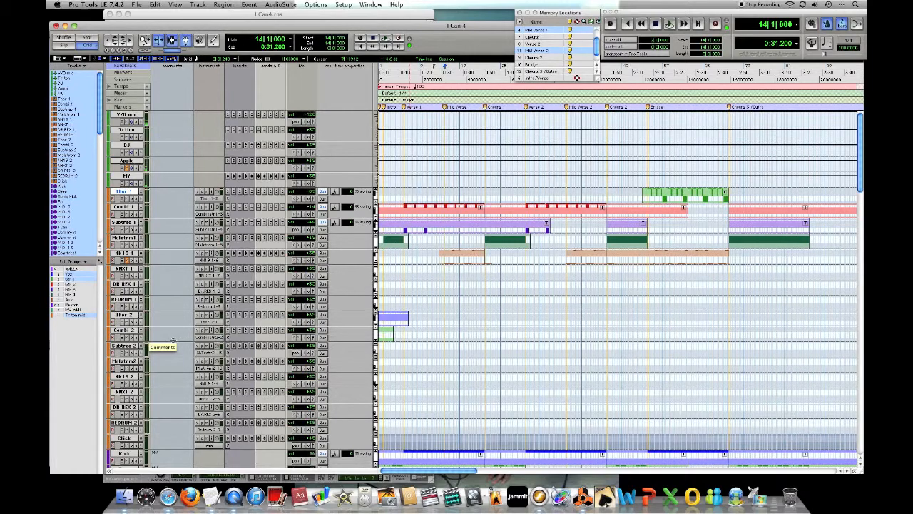
{"action": "scroll", "coordinate": [173, 340], "scroll_direction": "down", "scroll_amount": 5}
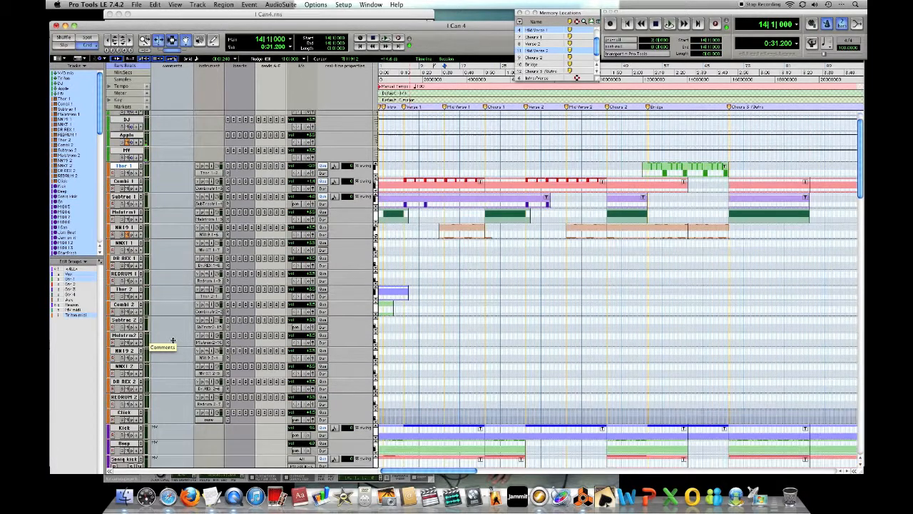
{"action": "scroll", "coordinate": [173, 340], "scroll_direction": "down", "scroll_amount": 12}
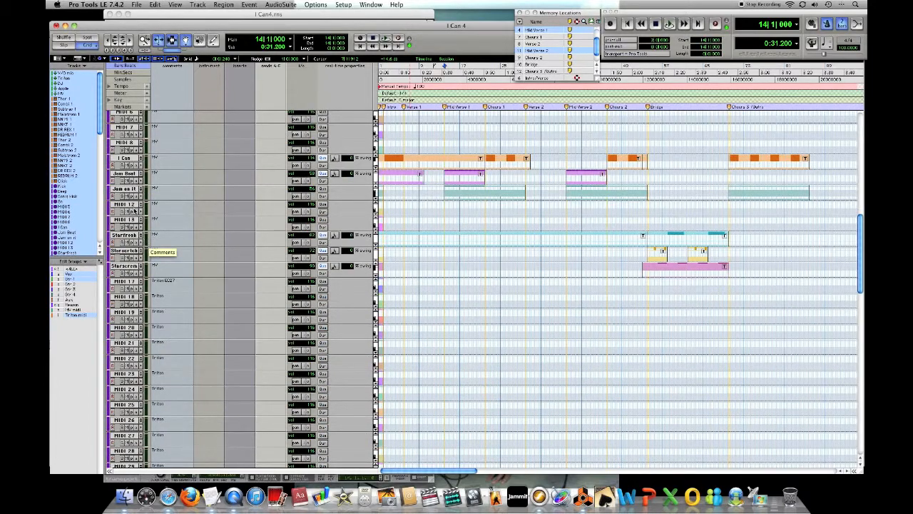
{"action": "left_click", "coordinate": [127, 173]}
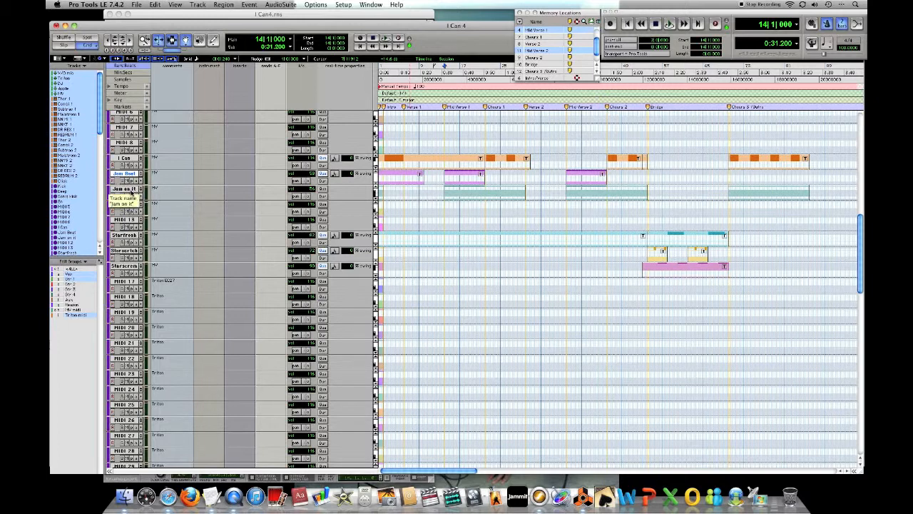
{"action": "left_click", "coordinate": [131, 189]}
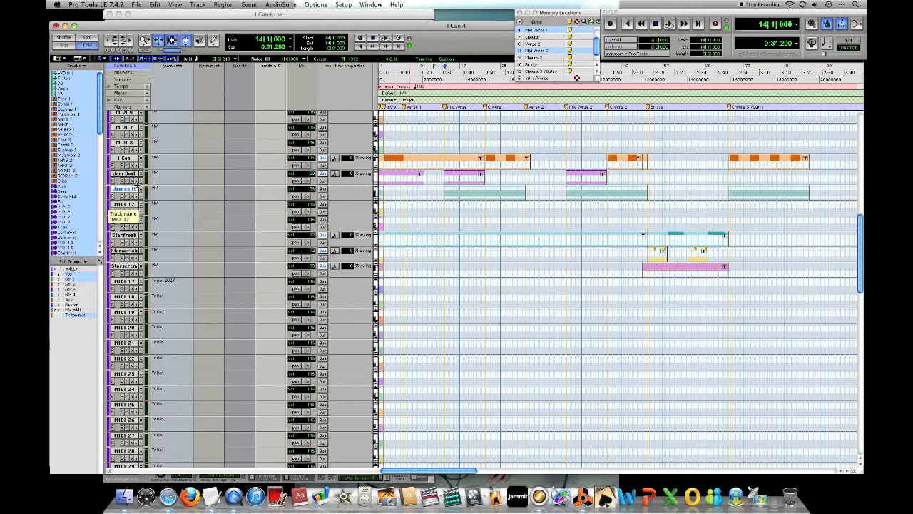
{"action": "left_click", "coordinate": [126, 174]}
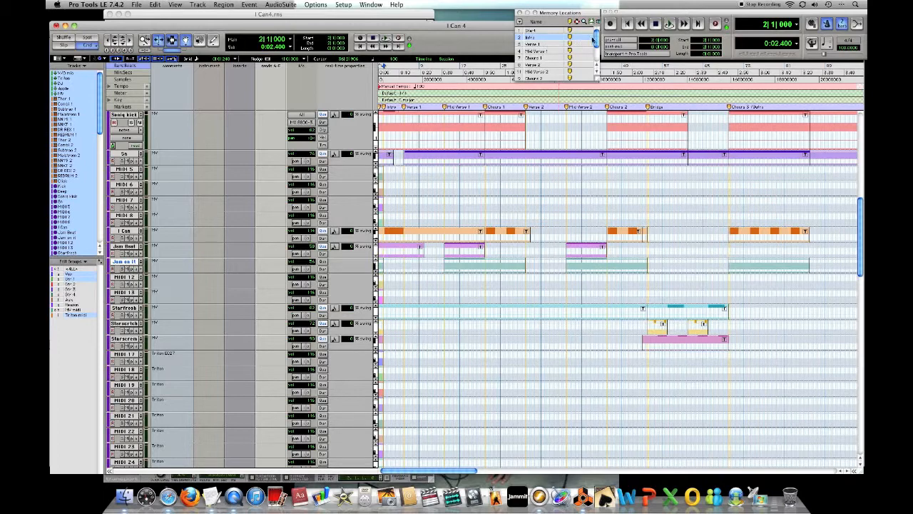
Play the song from bar 1 while following its sections in the Song Structure document in TextEdit, and stop playback
{"action": "left_click_drag", "start_coordinate": [596, 39], "coordinate": [597, 52]}
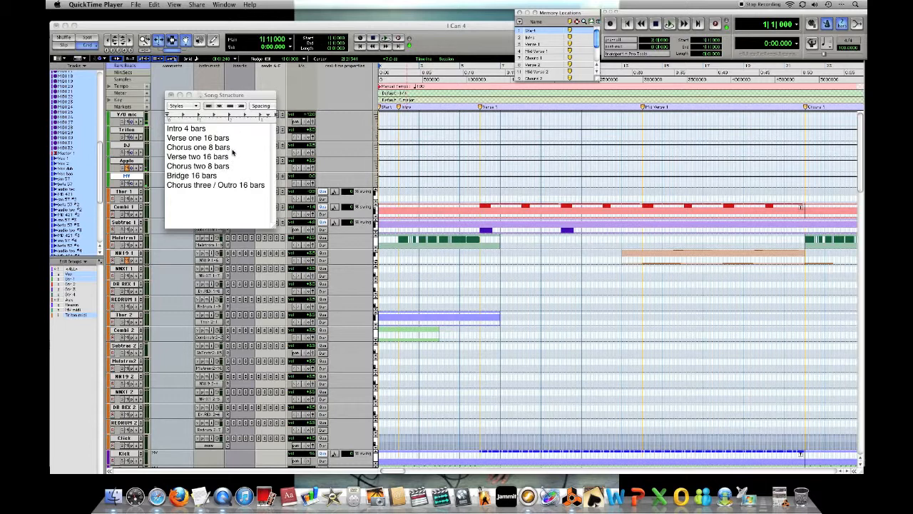
{"action": "left_click", "coordinate": [330, 29]}
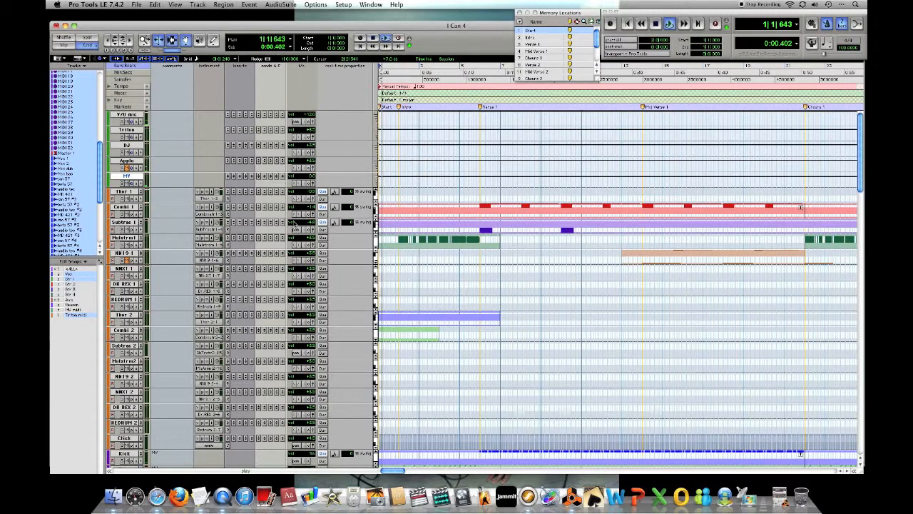
{"action": "left_click", "coordinate": [201, 497]}
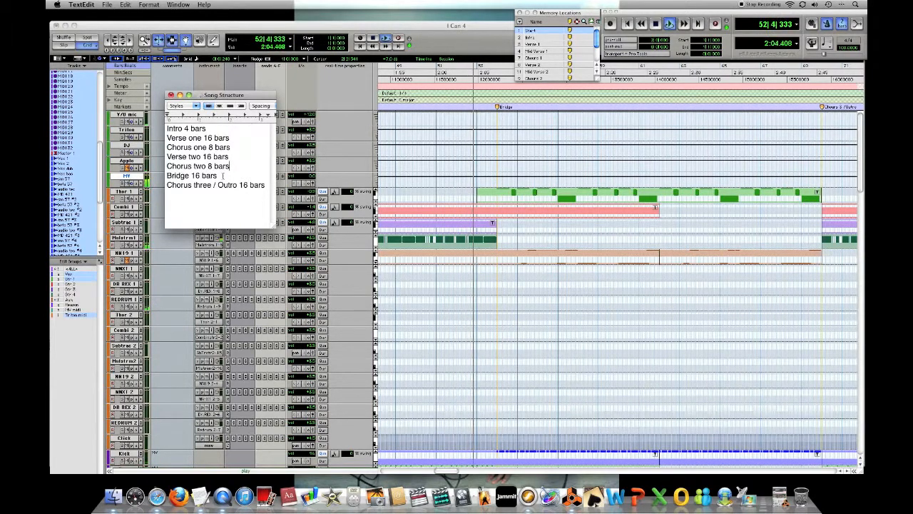
{"action": "left_click", "coordinate": [223, 175]}
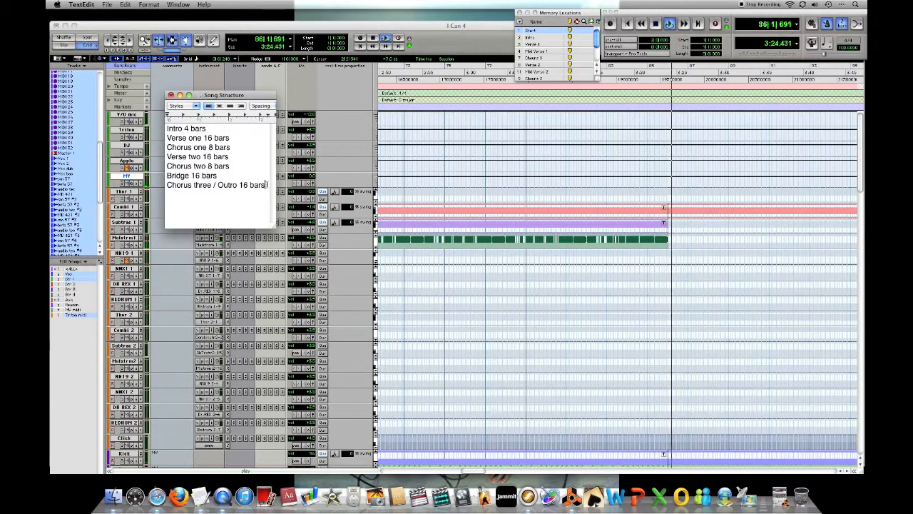
{"action": "left_click", "coordinate": [387, 26]}
{"action": "key", "text": "space"}
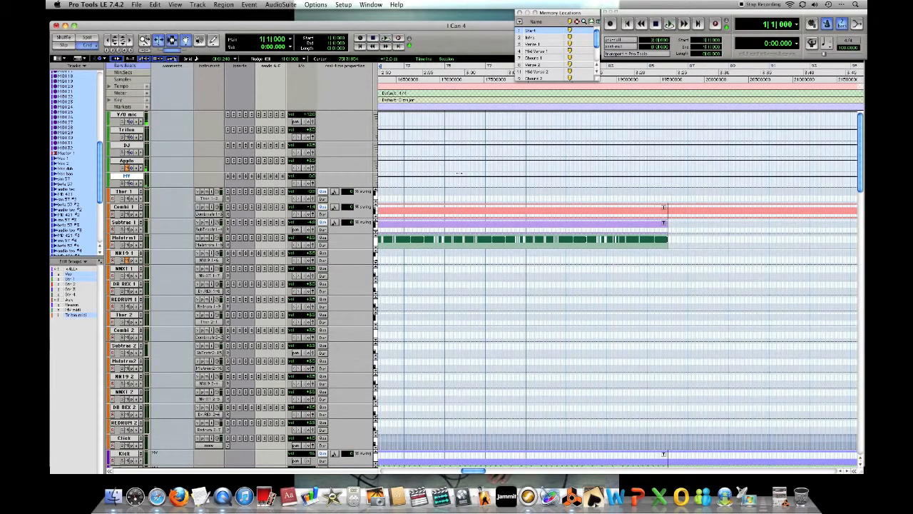